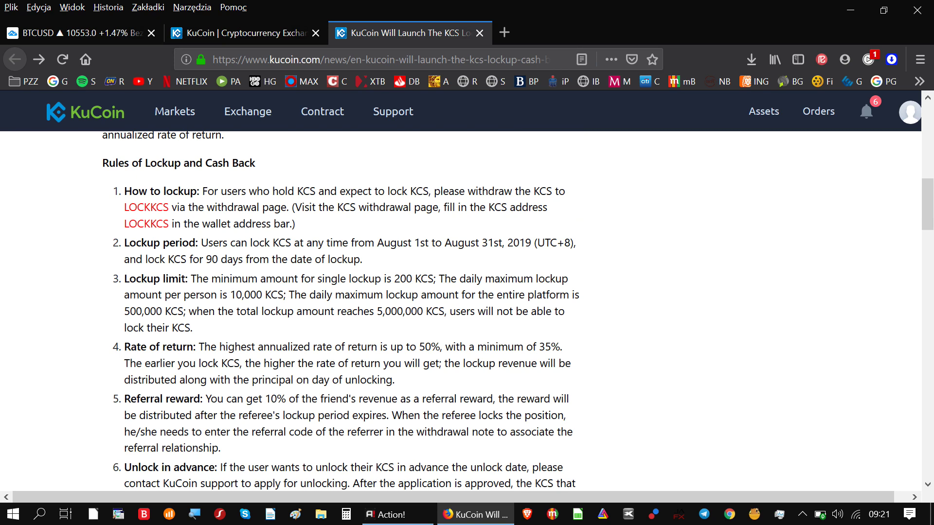
Highlight the 200 KCS minimum lockup amount in the announcement, then switch to the exchange's withdrawal history.
{"action": "left_click_drag", "start_coordinate": [399, 279], "coordinate": [416, 279]}
{"action": "left_click", "coordinate": [265, 326]}
{"action": "scroll", "coordinate": [307, 335], "scroll_direction": "down", "scroll_amount": 3}
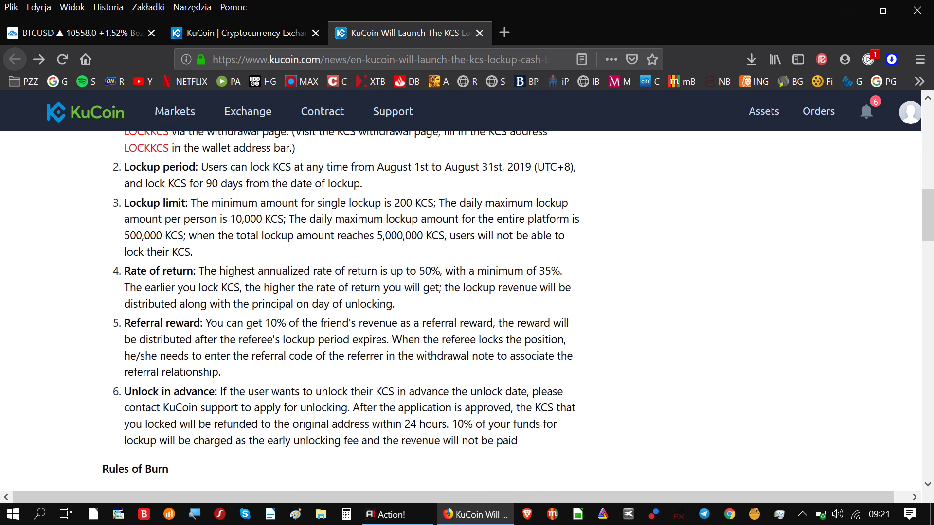
{"action": "scroll", "coordinate": [313, 230], "scroll_direction": "up", "scroll_amount": 5}
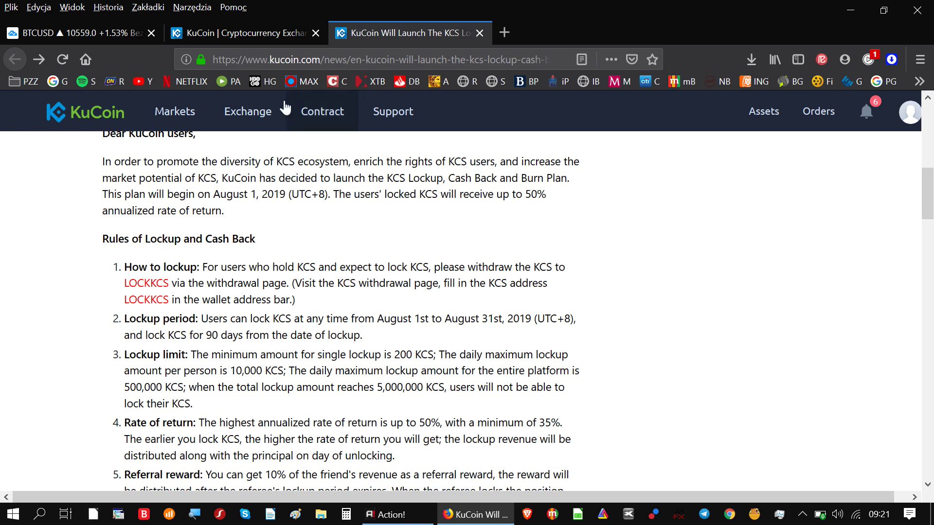
{"action": "left_click", "coordinate": [254, 38]}
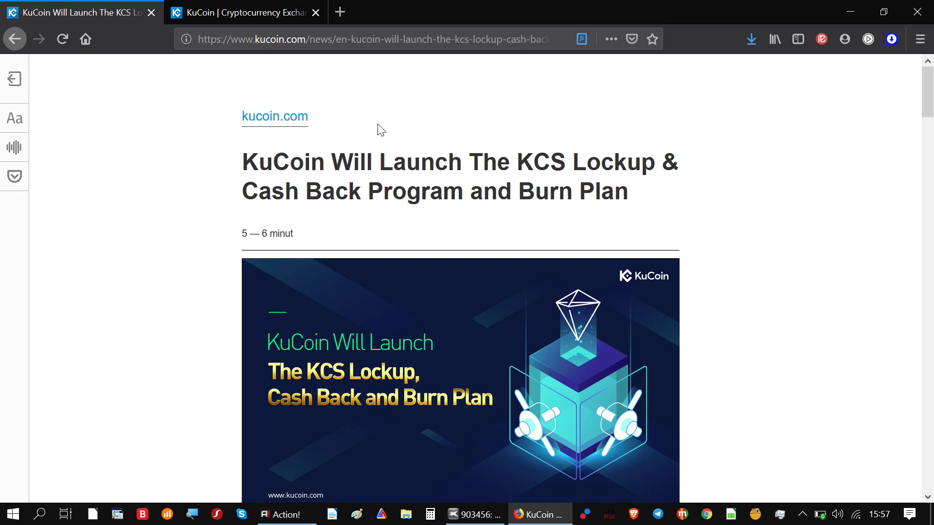
Scroll to the How to lockup rule and select the word LOCKKCS for copying.
{"action": "scroll", "coordinate": [750, 223], "scroll_direction": "down", "scroll_amount": 5}
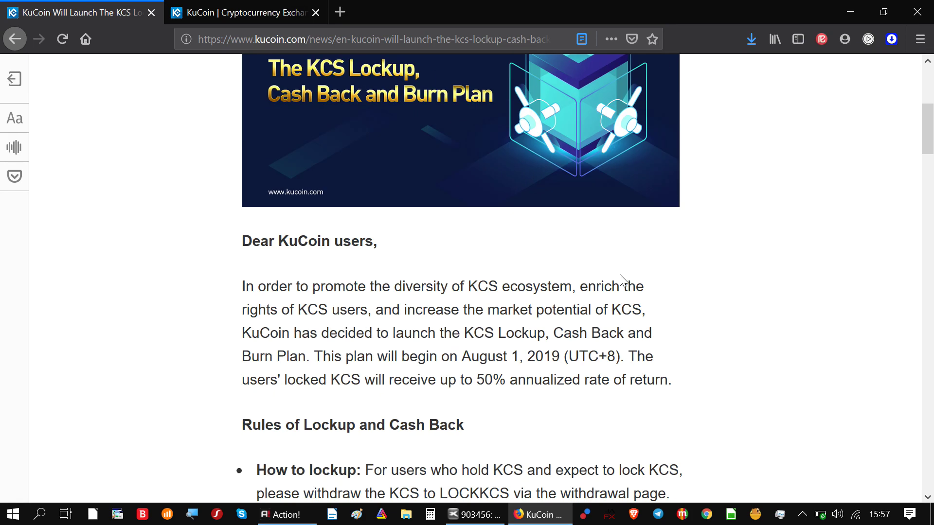
{"action": "scroll", "coordinate": [585, 298], "scroll_direction": "up", "scroll_amount": 4}
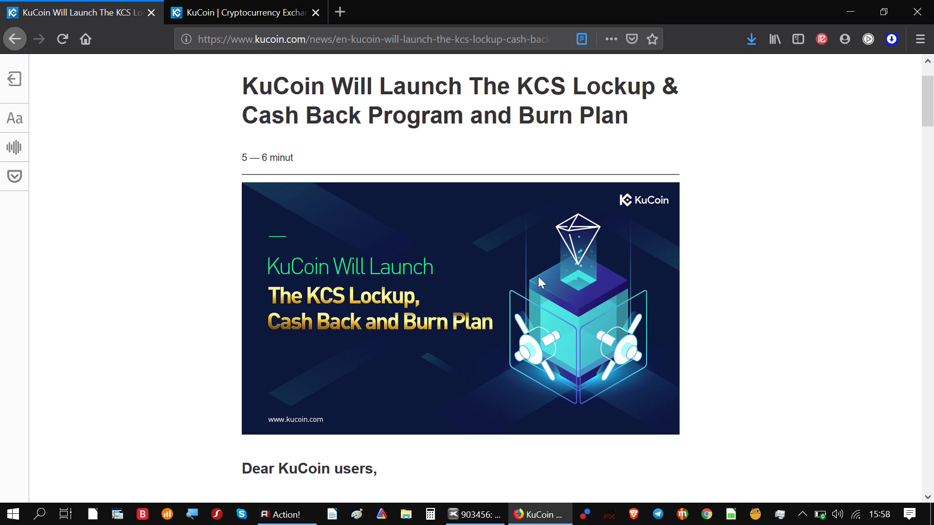
{"action": "scroll", "coordinate": [538, 279], "scroll_direction": "down", "scroll_amount": 3}
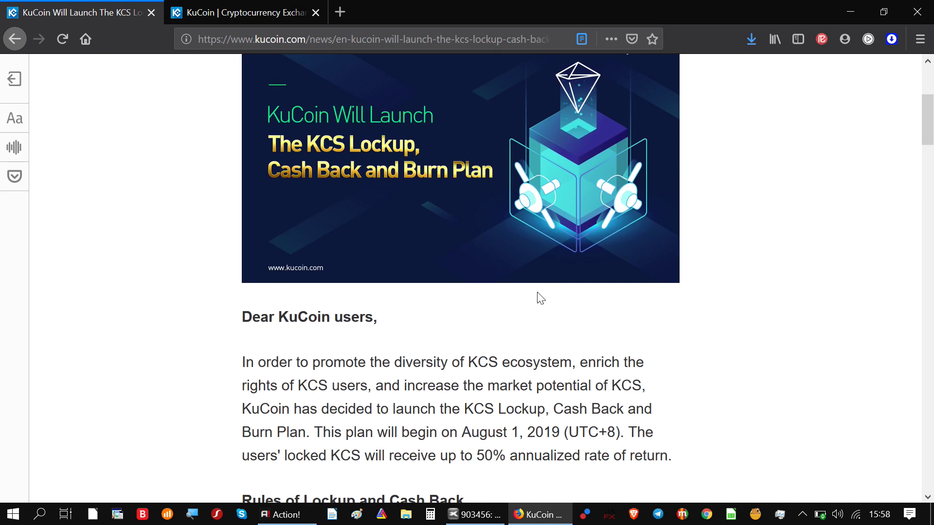
{"action": "scroll", "coordinate": [539, 298], "scroll_direction": "down", "scroll_amount": 2}
{"action": "scroll", "coordinate": [407, 288], "scroll_direction": "down", "scroll_amount": 3}
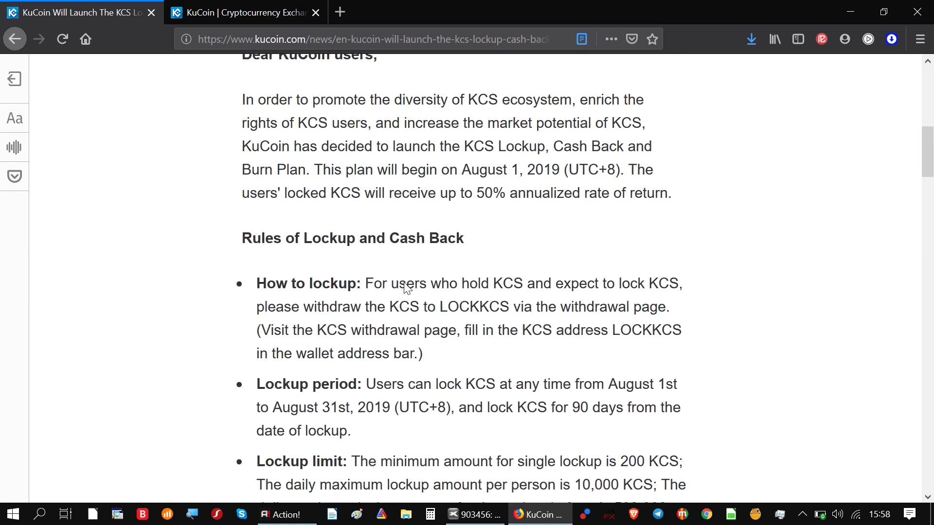
{"action": "scroll", "coordinate": [406, 287], "scroll_direction": "down", "scroll_amount": 2}
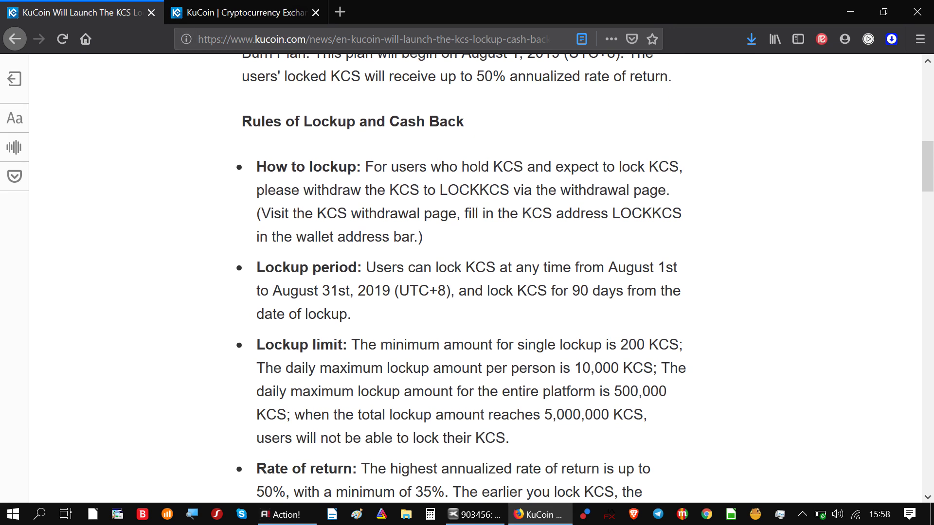
{"action": "double_click", "coordinate": [474, 189]}
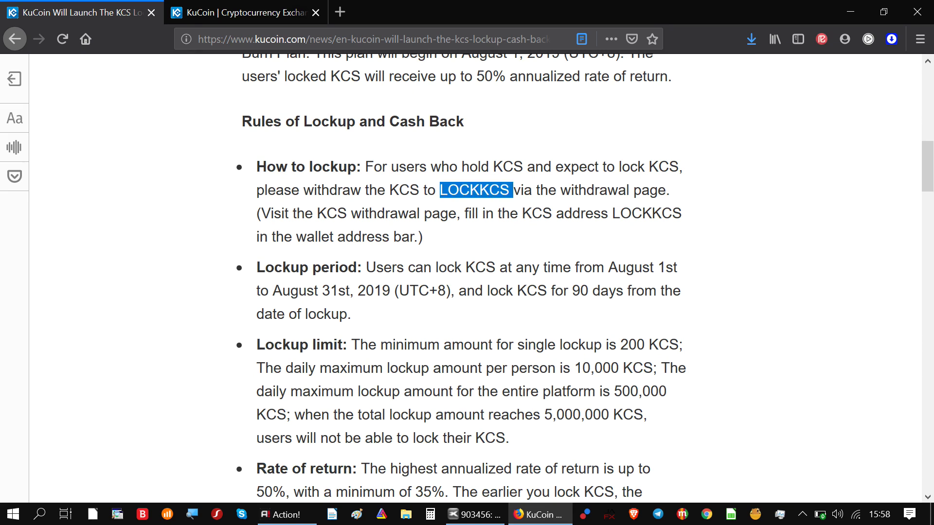
{"action": "right_click", "coordinate": [467, 192]}
Copy LOCKKCS and start a KCS withdrawal from the KuCoin assets overview.
{"action": "left_click", "coordinate": [504, 203]}
{"action": "left_click", "coordinate": [212, 15]}
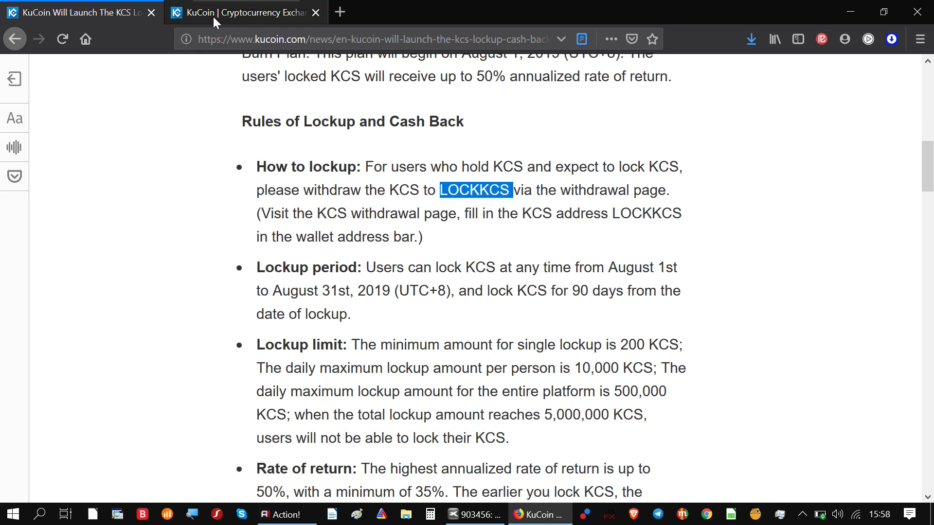
{"action": "left_click", "coordinate": [63, 209]}
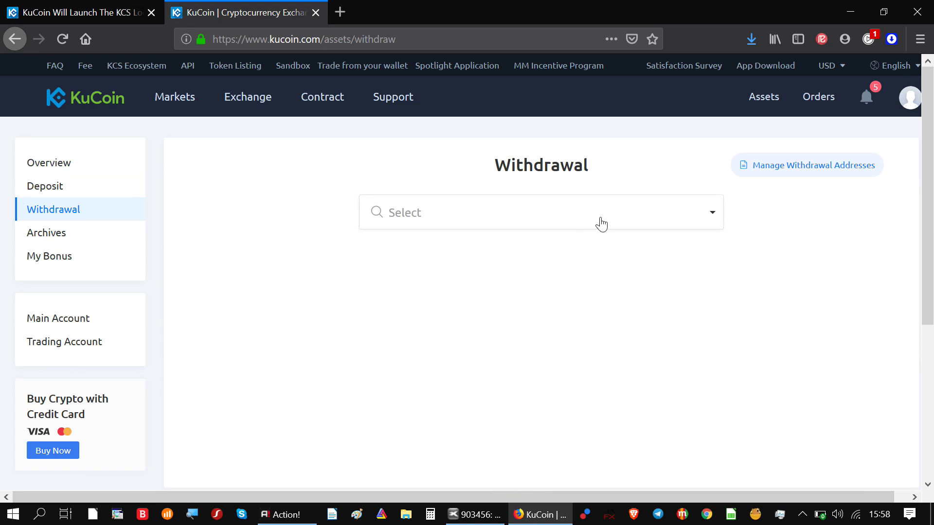
{"action": "left_click", "coordinate": [553, 224]}
{"action": "left_click", "coordinate": [394, 247]}
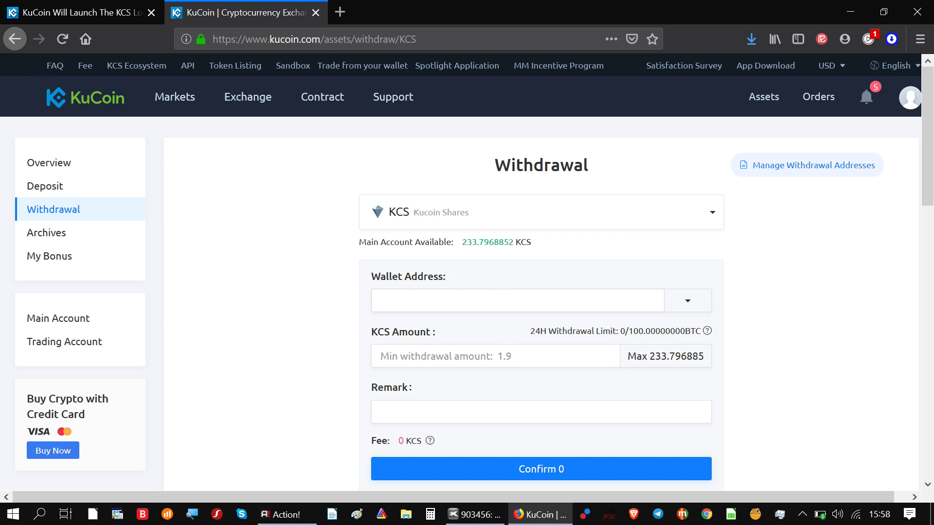
Paste LOCKKCS as the wallet address and set the amount to the full 233.796885 KCS.
{"action": "left_click", "coordinate": [517, 300]}
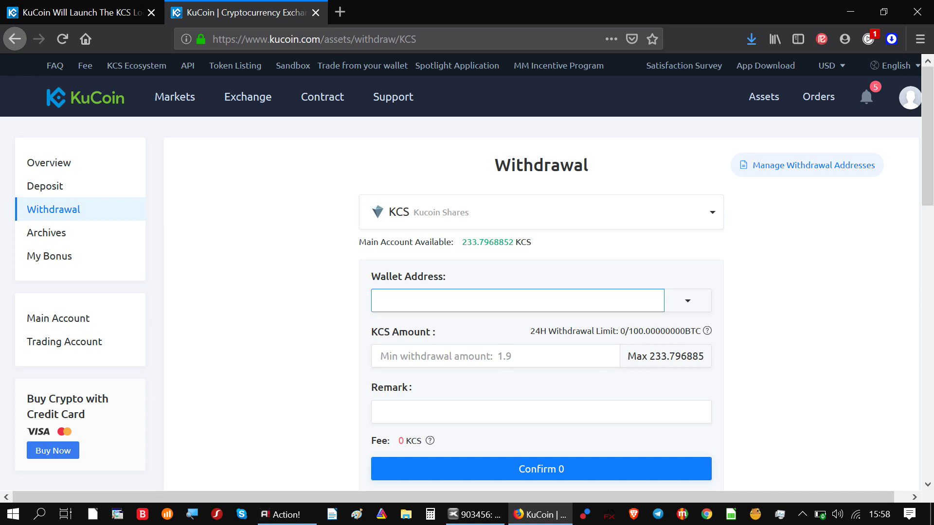
{"action": "key", "text": "ctrl+v"}
{"action": "left_click", "coordinate": [732, 361]}
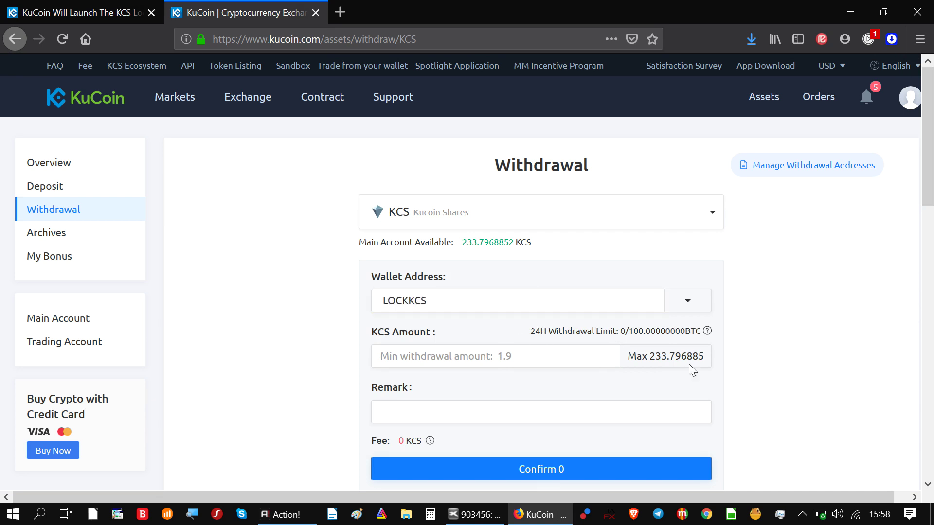
{"action": "left_click", "coordinate": [641, 376]}
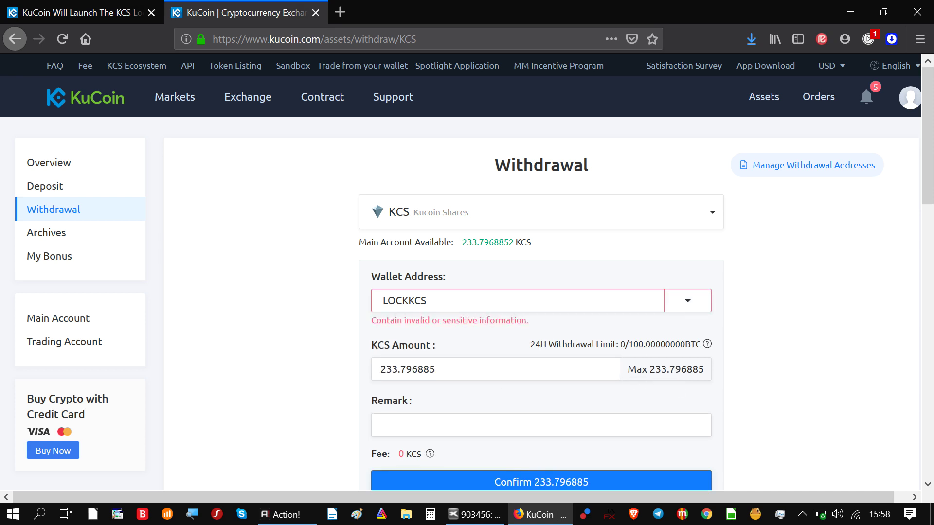
Inspect the invalid-address warning on LOCKKCS, then go back to the lockup announcement.
{"action": "left_click", "coordinate": [381, 425]}
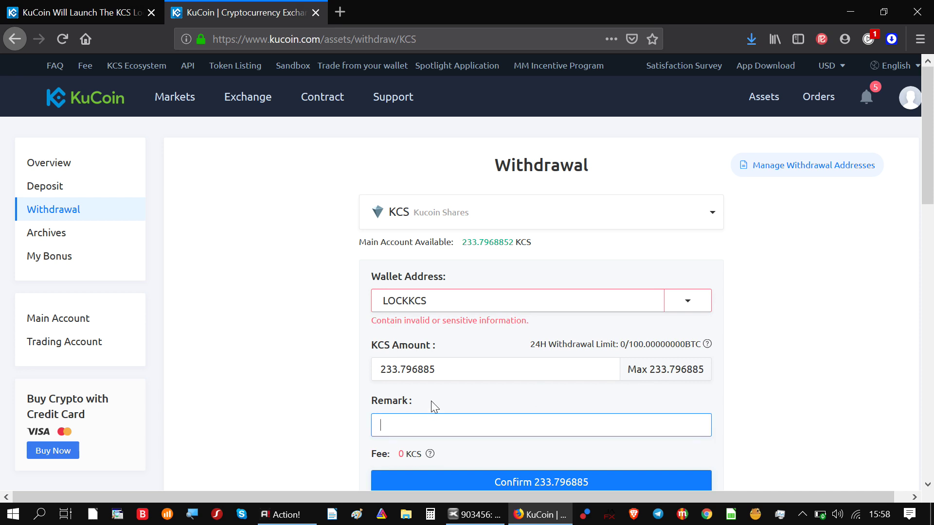
{"action": "scroll", "coordinate": [434, 407], "scroll_direction": "down", "scroll_amount": 2}
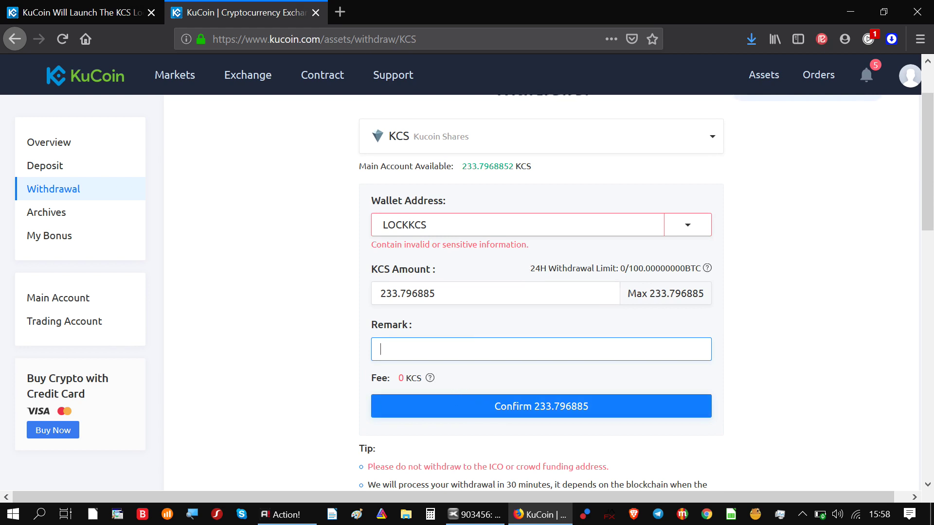
{"action": "left_click", "coordinate": [400, 230]}
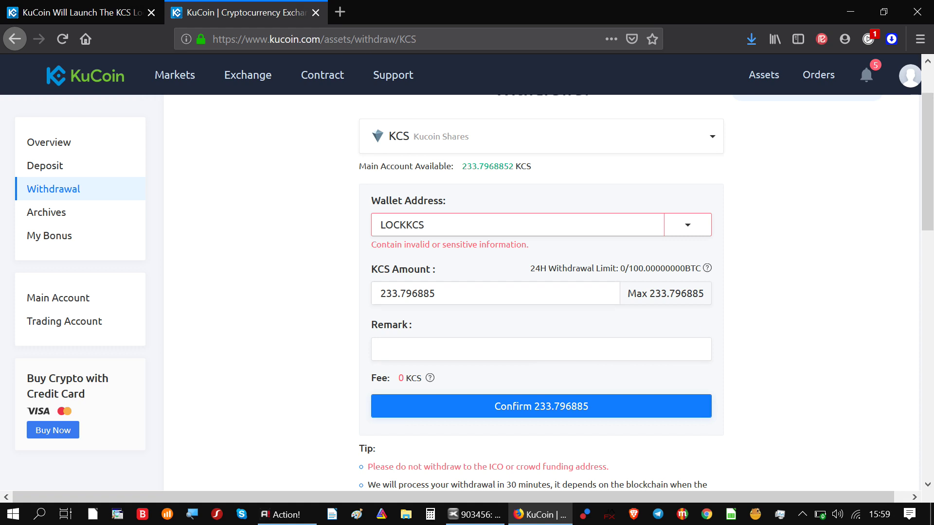
{"action": "left_click", "coordinate": [96, 12]}
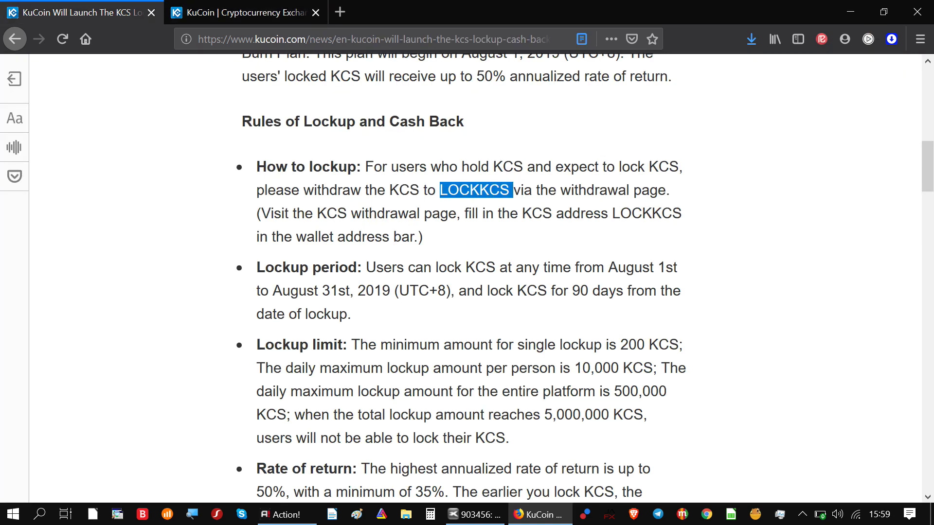
Reread the How to lockup rule, then return to the KCS withdrawal page.
{"action": "scroll", "coordinate": [656, 309], "scroll_direction": "up", "scroll_amount": 2}
{"action": "scroll", "coordinate": [657, 308], "scroll_direction": "down", "scroll_amount": 2}
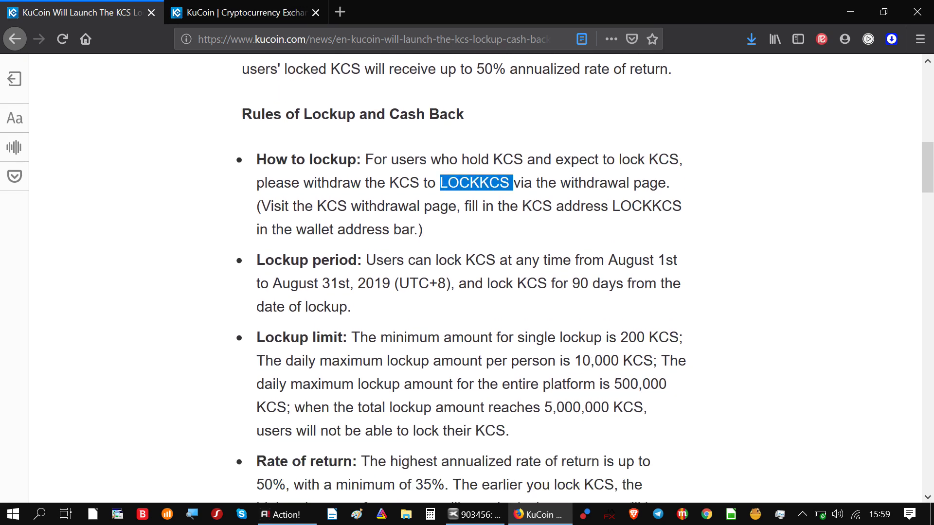
{"action": "scroll", "coordinate": [633, 333], "scroll_direction": "down", "scroll_amount": 2}
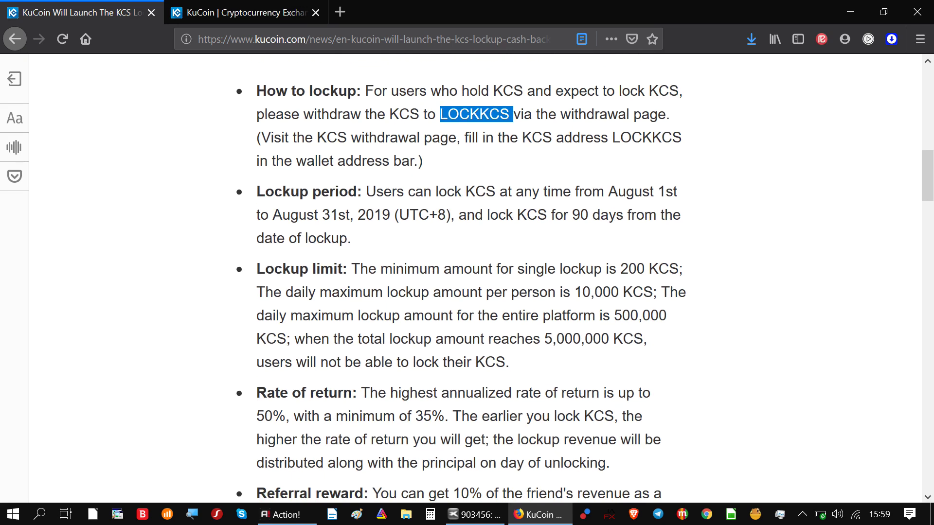
{"action": "left_click_drag", "start_coordinate": [361, 393], "coordinate": [377, 392]}
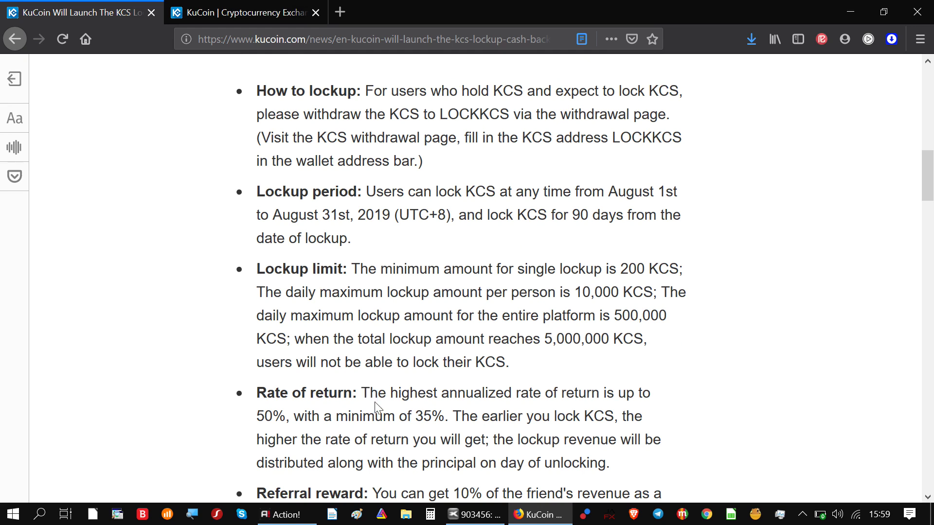
{"action": "scroll", "coordinate": [428, 418], "scroll_direction": "up", "scroll_amount": 7}
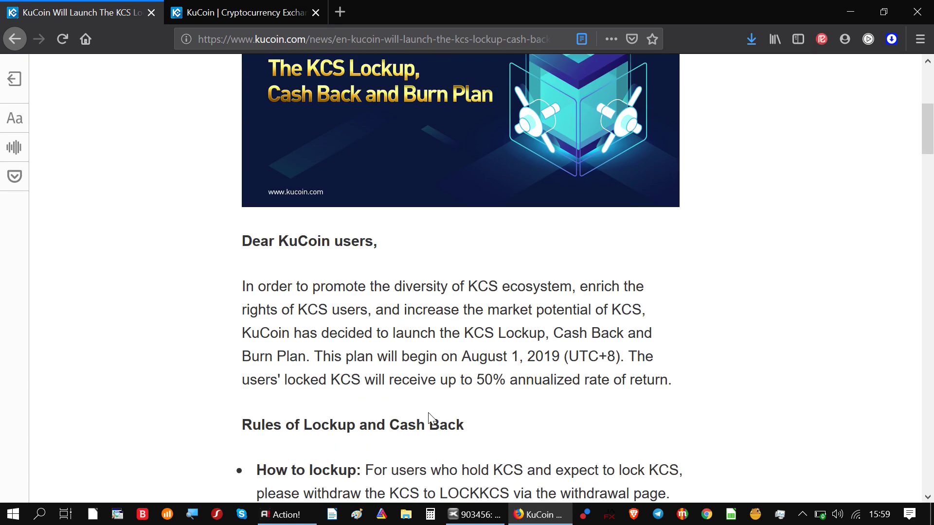
{"action": "scroll", "coordinate": [428, 414], "scroll_direction": "down", "scroll_amount": 3}
{"action": "scroll", "coordinate": [424, 393], "scroll_direction": "down", "scroll_amount": 2}
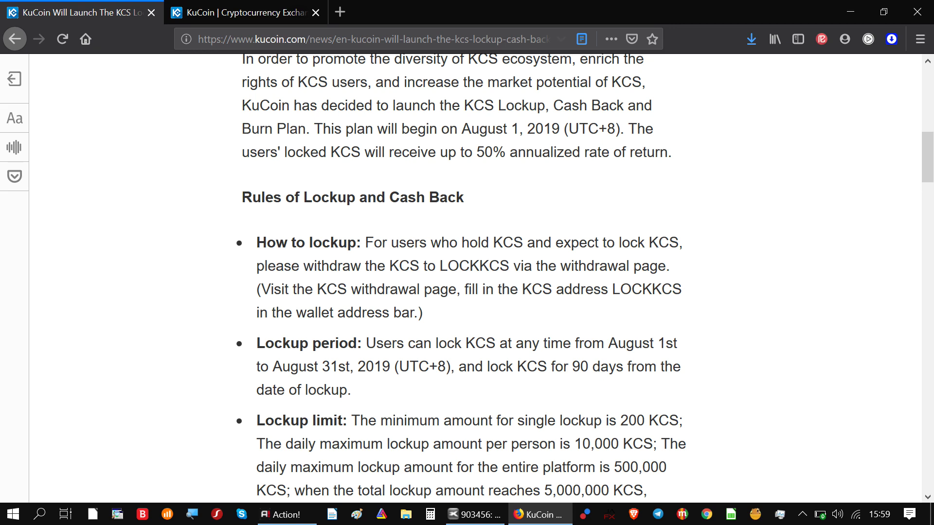
{"action": "left_click", "coordinate": [204, 16]}
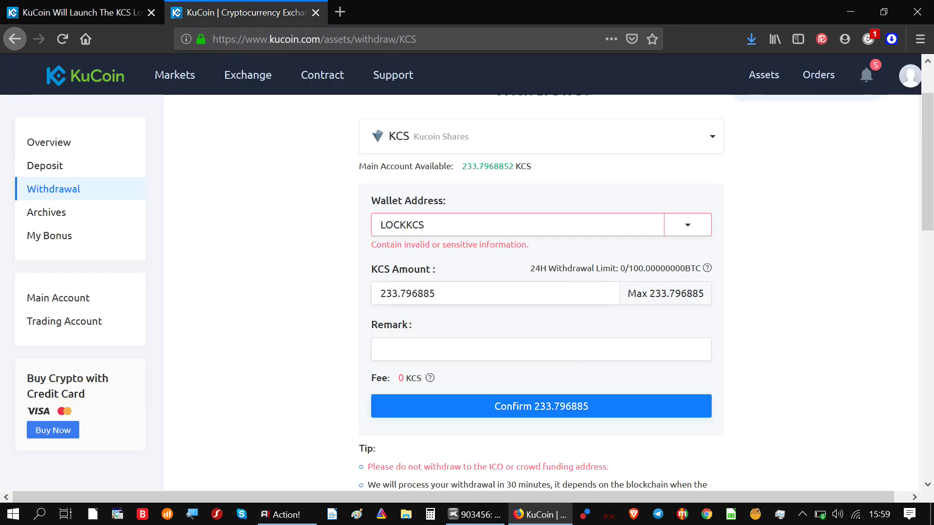
Enter 'kcs' as the withdrawal remark.
{"action": "left_click", "coordinate": [438, 346]}
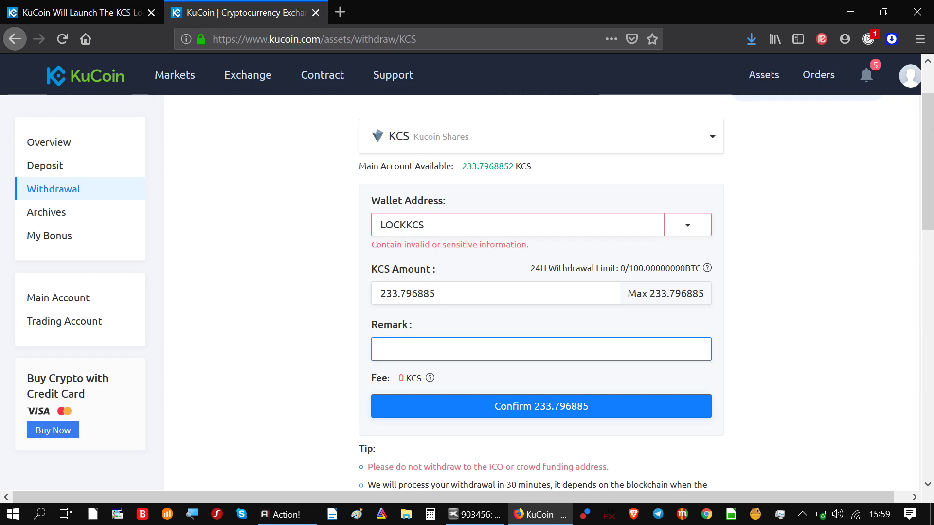
{"action": "type", "text": "kcs"}
{"action": "left_click", "coordinate": [528, 326]}
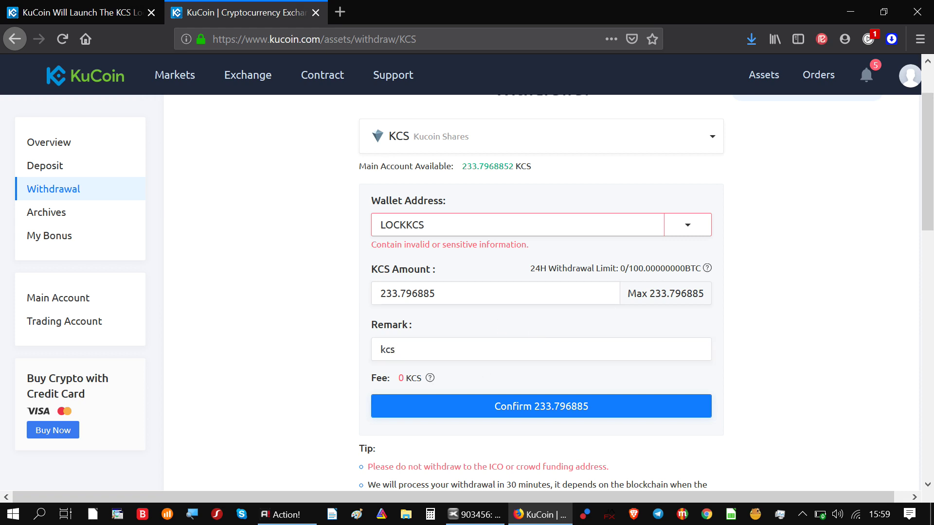
Refocus the LOCKKCS wallet address field until the invalid-address warning clears.
{"action": "left_click", "coordinate": [514, 224]}
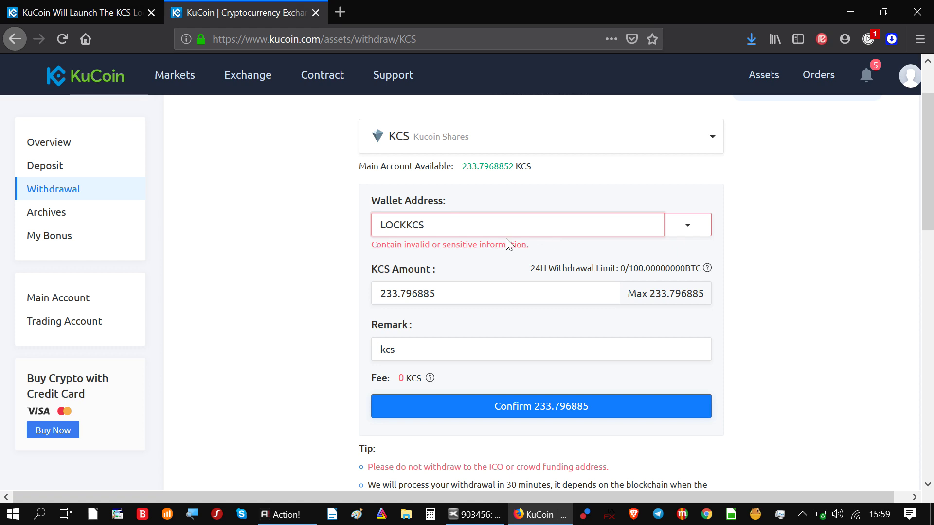
{"action": "left_click", "coordinate": [531, 323]}
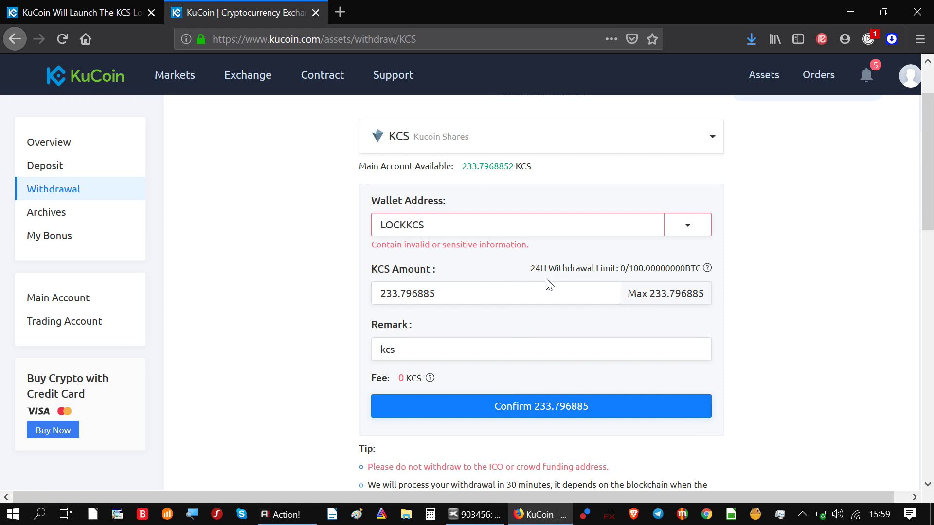
{"action": "left_click", "coordinate": [484, 234]}
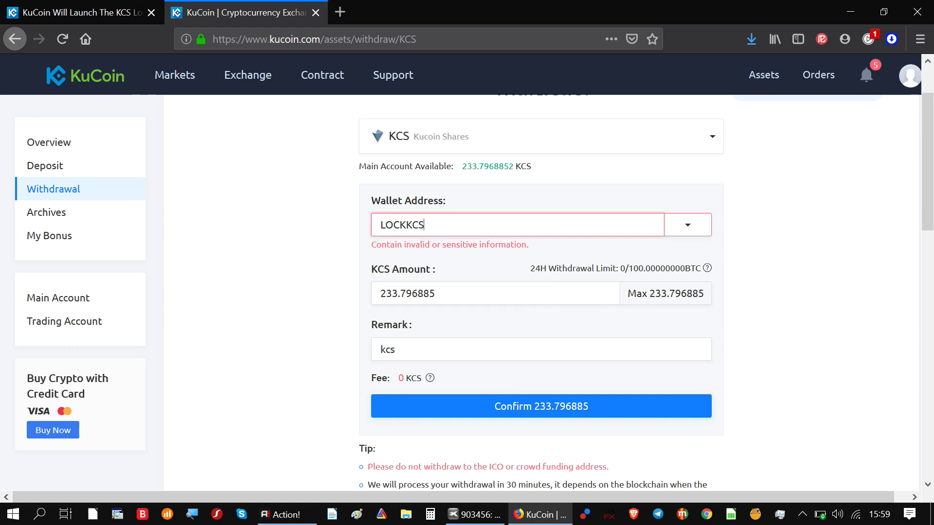
{"action": "left_click", "coordinate": [465, 270]}
{"action": "left_click", "coordinate": [459, 267]}
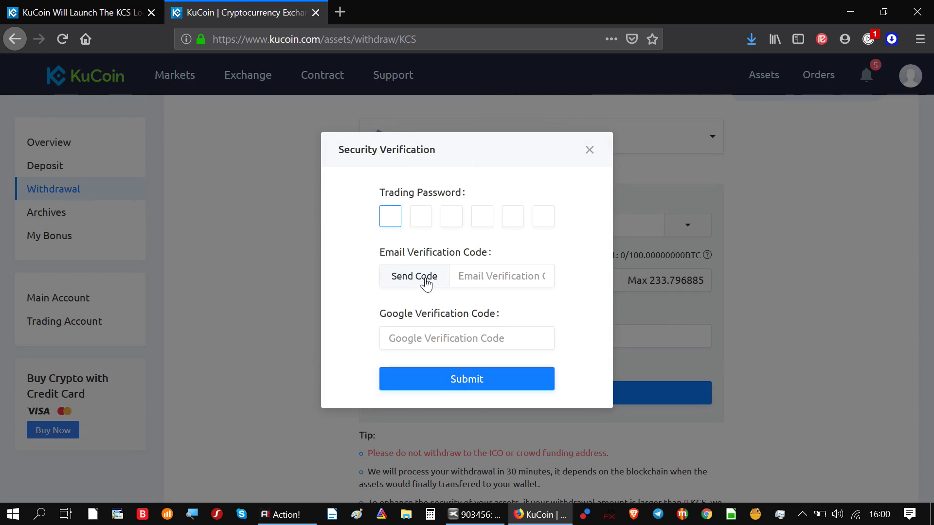
Enter the trading password plus the email and authenticator verification codes, and submit the withdrawal.
{"action": "type", "text": "******"}
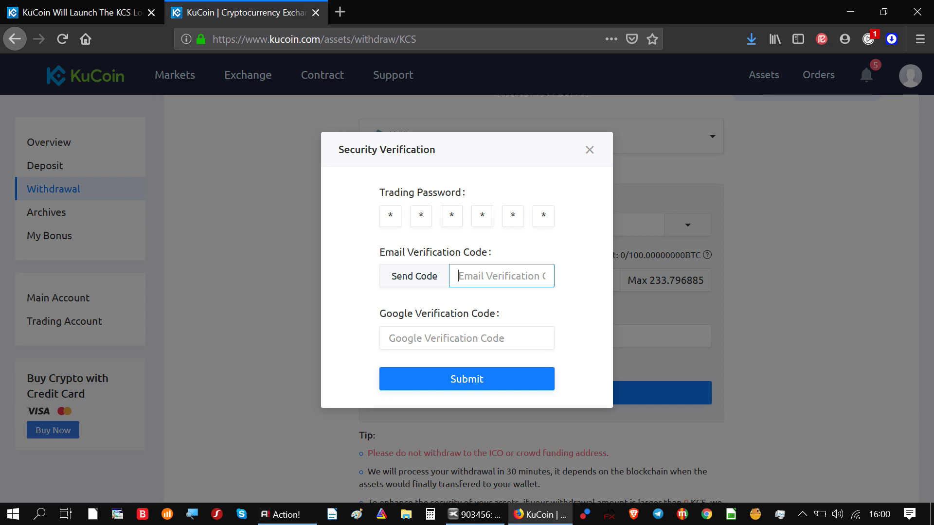
{"action": "left_click", "coordinate": [414, 285]}
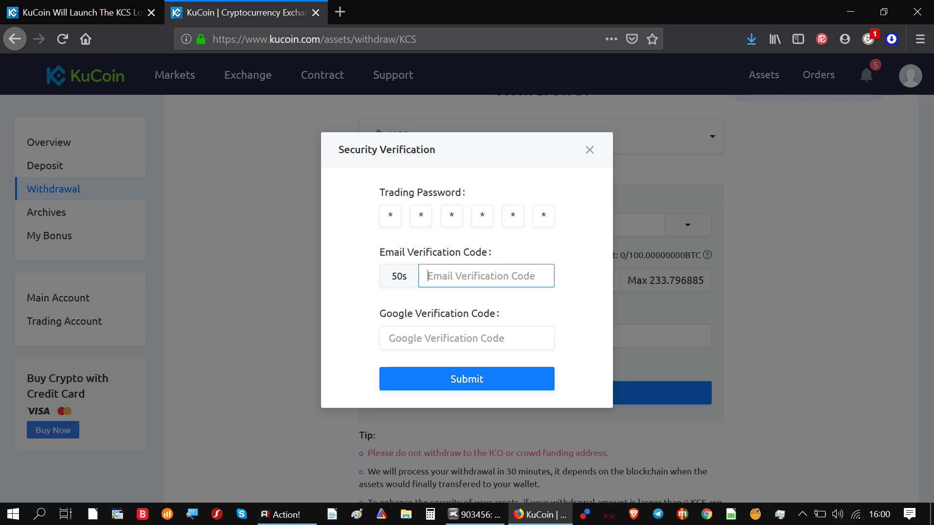
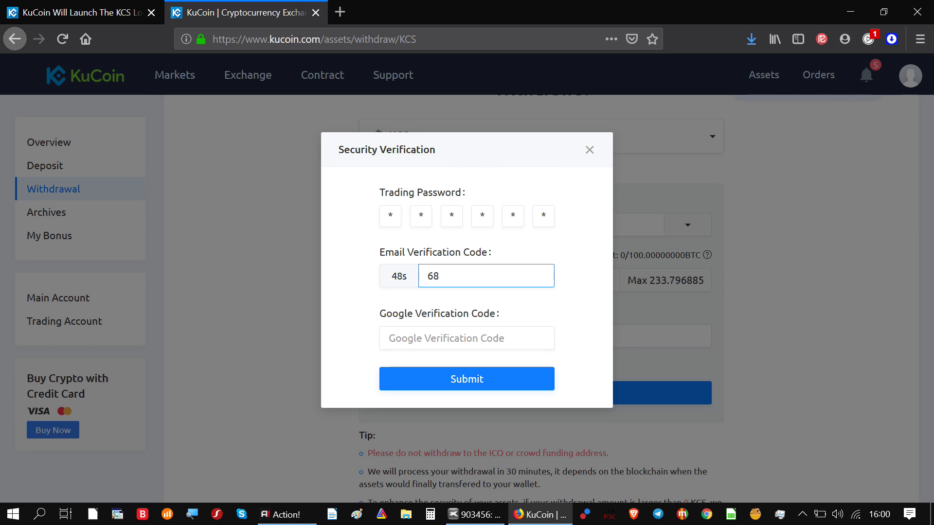
{"action": "left_click", "coordinate": [466, 338]}
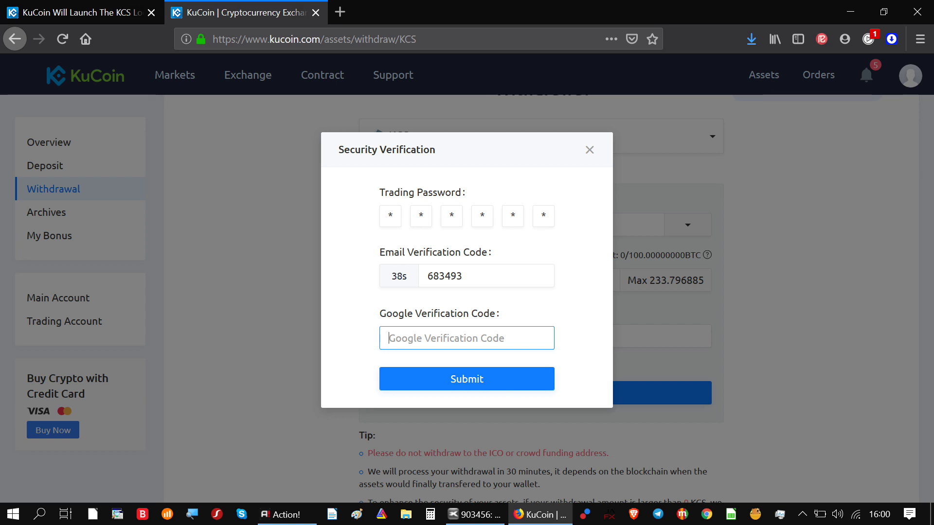
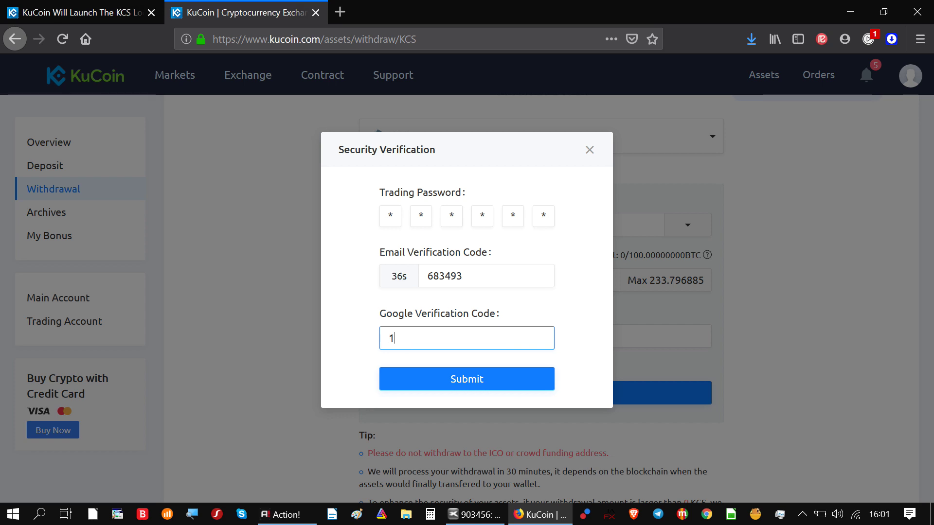
{"action": "left_click", "coordinate": [452, 377]}
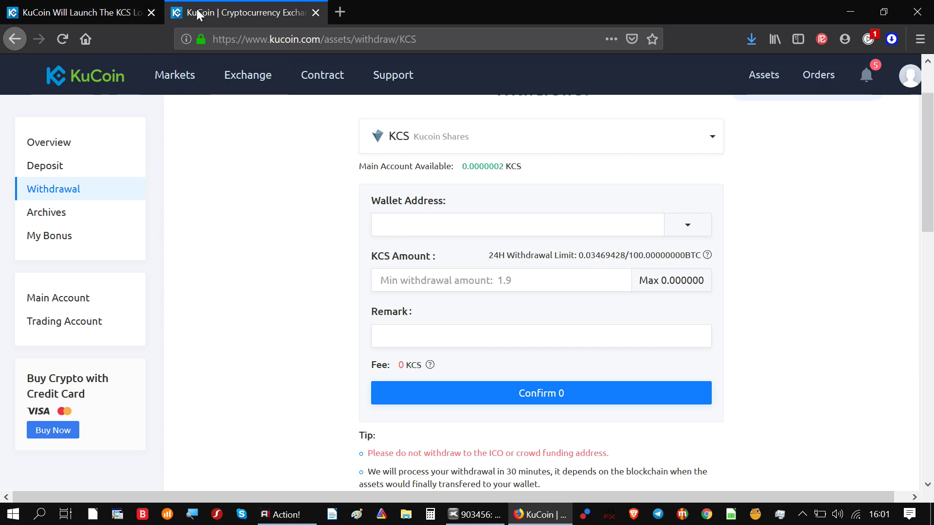
{"action": "left_click", "coordinate": [123, 11]}
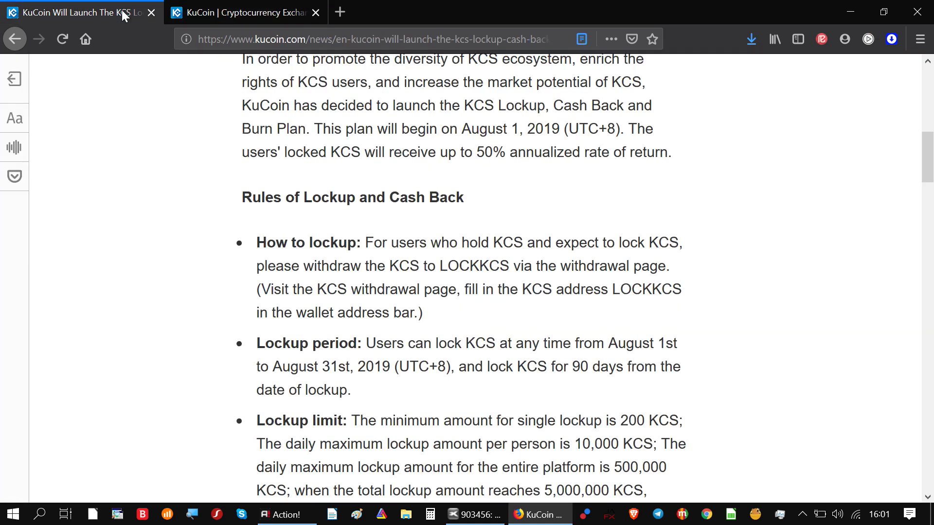
{"action": "scroll", "coordinate": [461, 277], "scroll_direction": "down", "scroll_amount": 15}
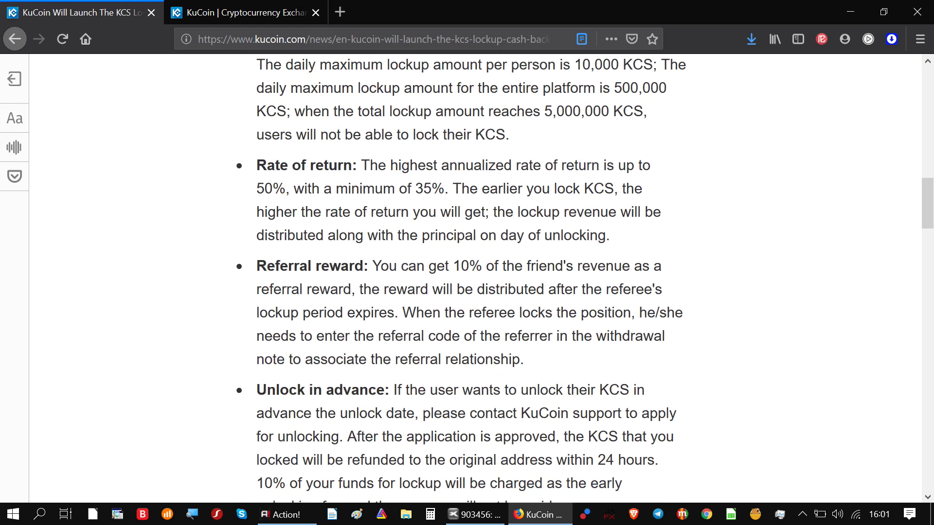
{"action": "scroll", "coordinate": [461, 277], "scroll_direction": "down", "scroll_amount": 6}
{"action": "scroll", "coordinate": [461, 277], "scroll_direction": "up", "scroll_amount": 20}
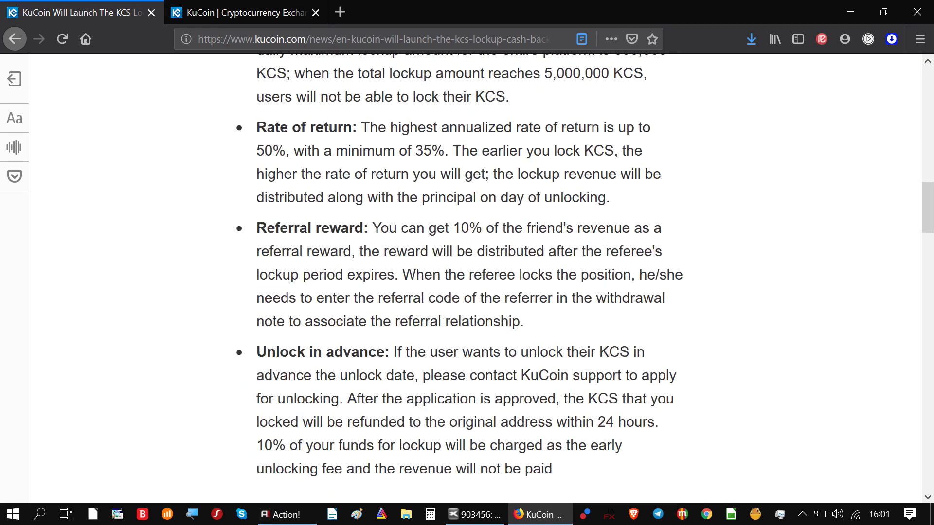
{"action": "scroll", "coordinate": [440, 273], "scroll_direction": "up", "scroll_amount": 4}
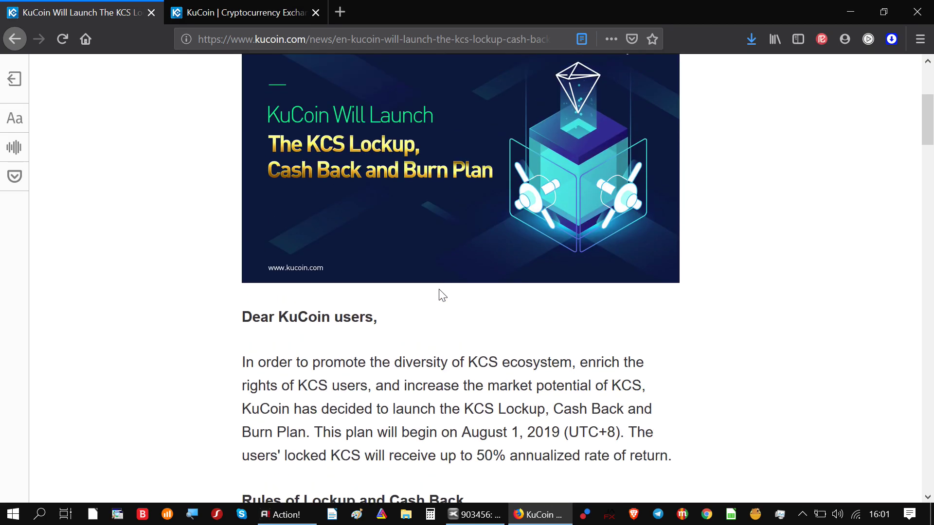
{"action": "scroll", "coordinate": [440, 294], "scroll_direction": "down", "scroll_amount": 3}
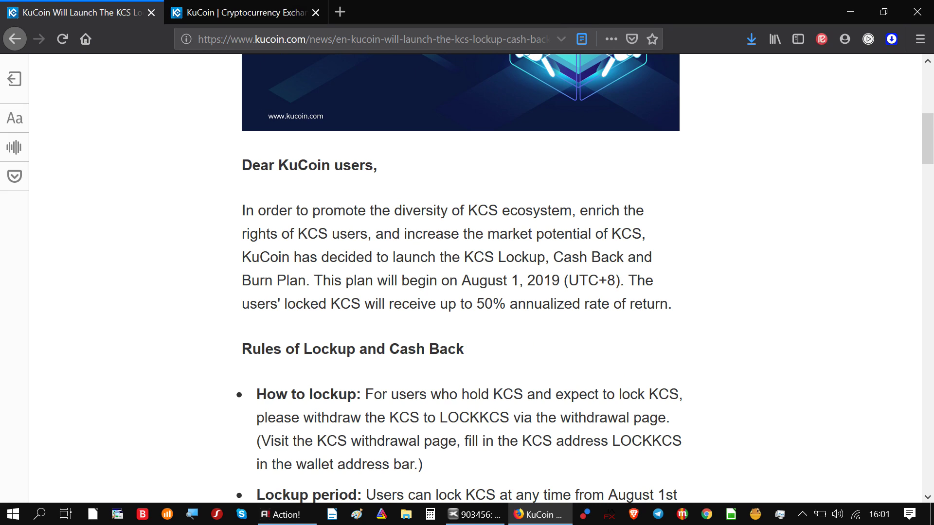
{"action": "left_click", "coordinate": [207, 15]}
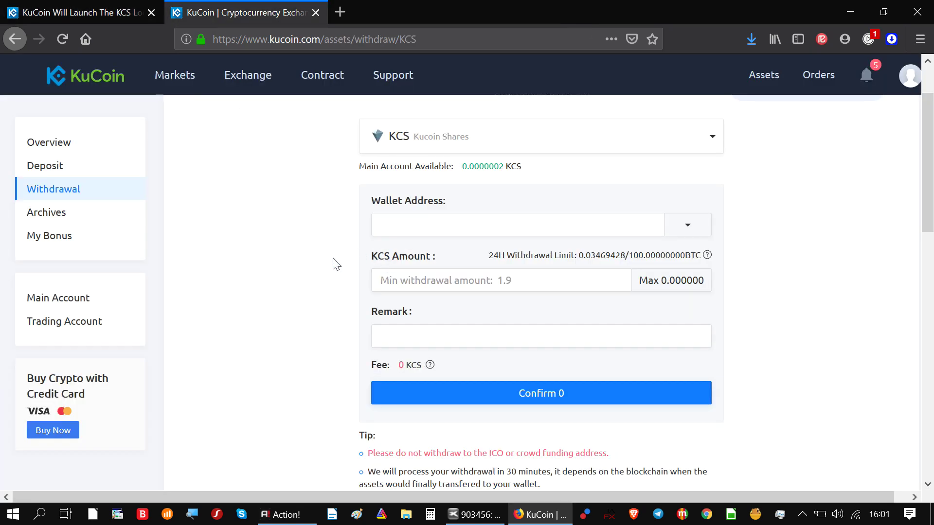
{"action": "scroll", "coordinate": [343, 288], "scroll_direction": "up", "scroll_amount": 3}
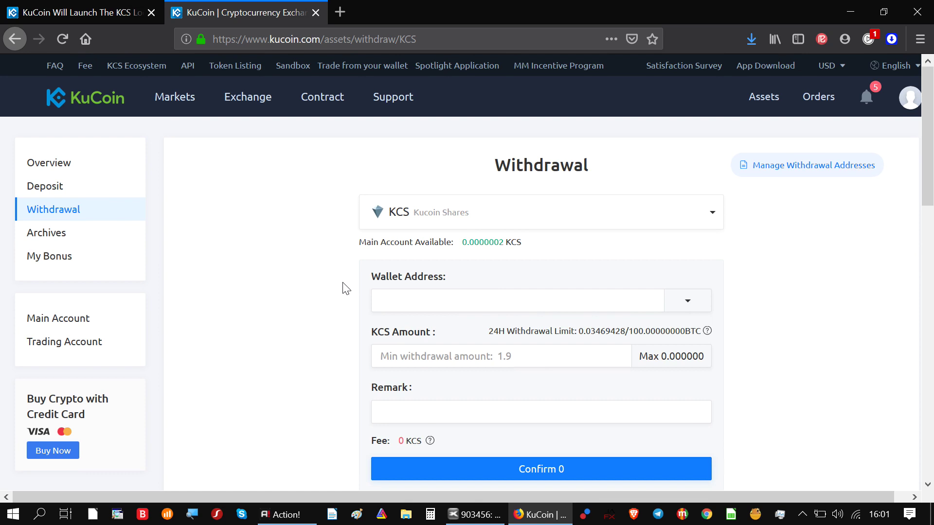
{"action": "scroll", "coordinate": [345, 288], "scroll_direction": "down", "scroll_amount": 2}
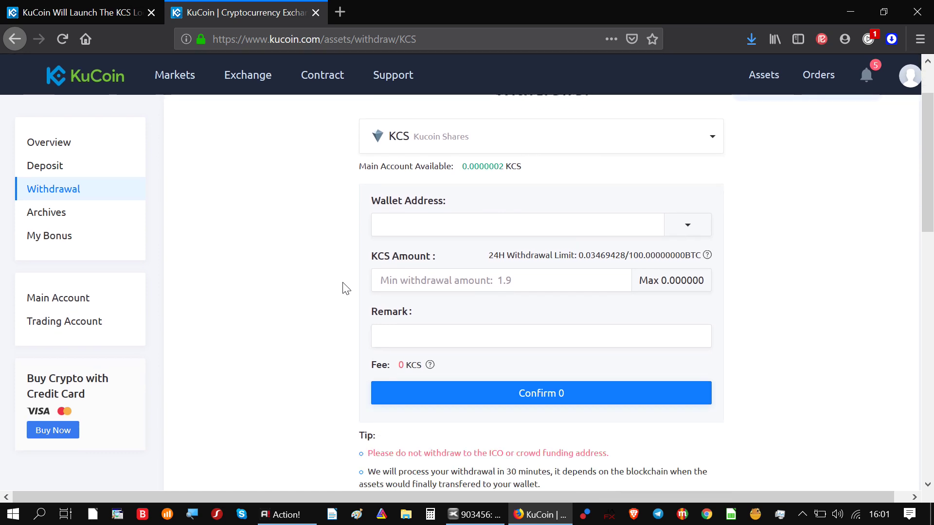